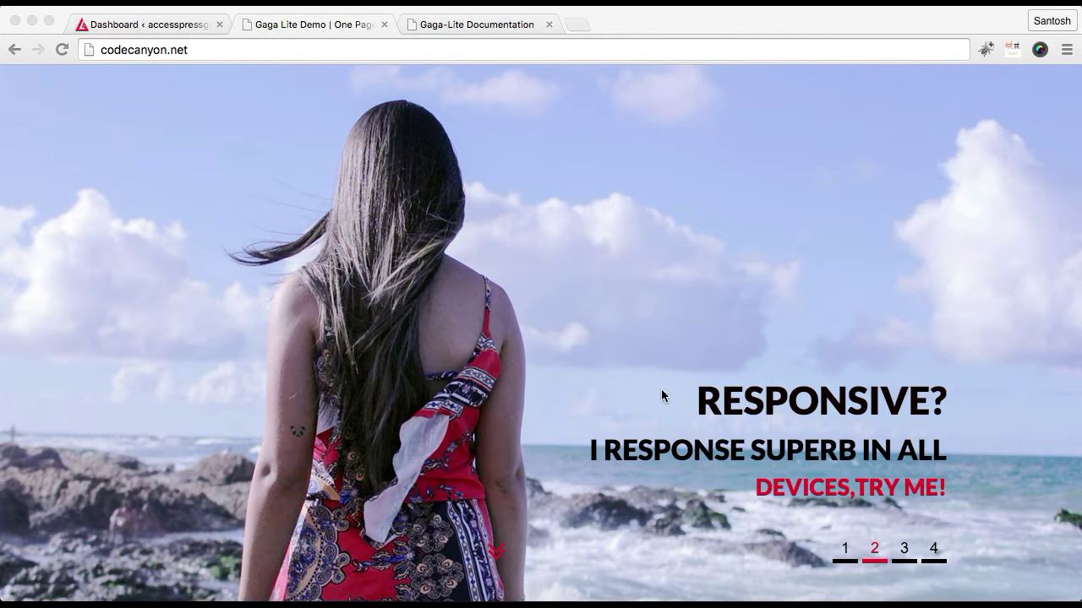
From the WordPress admin dashboard, start a new page via Pages > Add New.
scroll(662, 385, "down", 5)
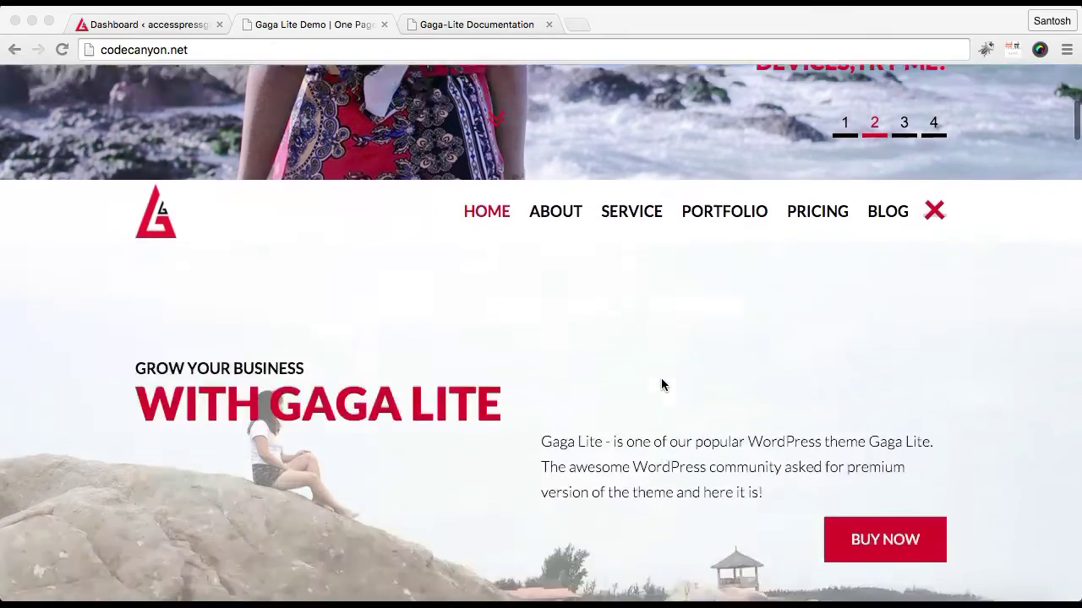
scroll(662, 385, "up", 3)
scroll(662, 385, "down", 4)
scroll(661, 385, "up", 4)
scroll(661, 385, "up", 3)
scroll(662, 384, "down", 8)
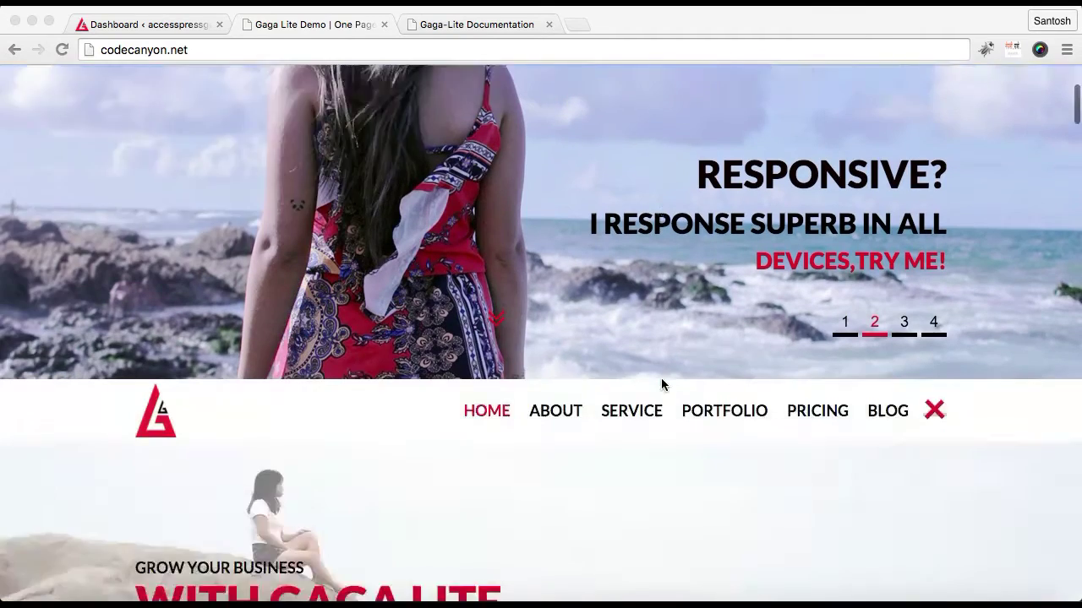
scroll(662, 384, "down", 3)
scroll(667, 313, "up", 3)
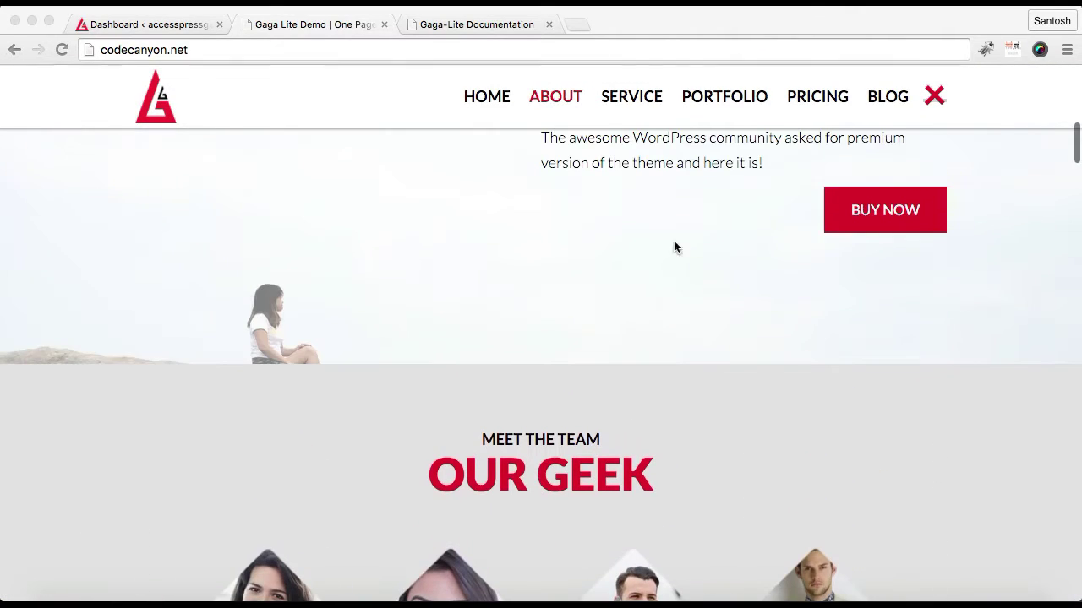
scroll(596, 397, "down", 2)
scroll(603, 431, "down", 6)
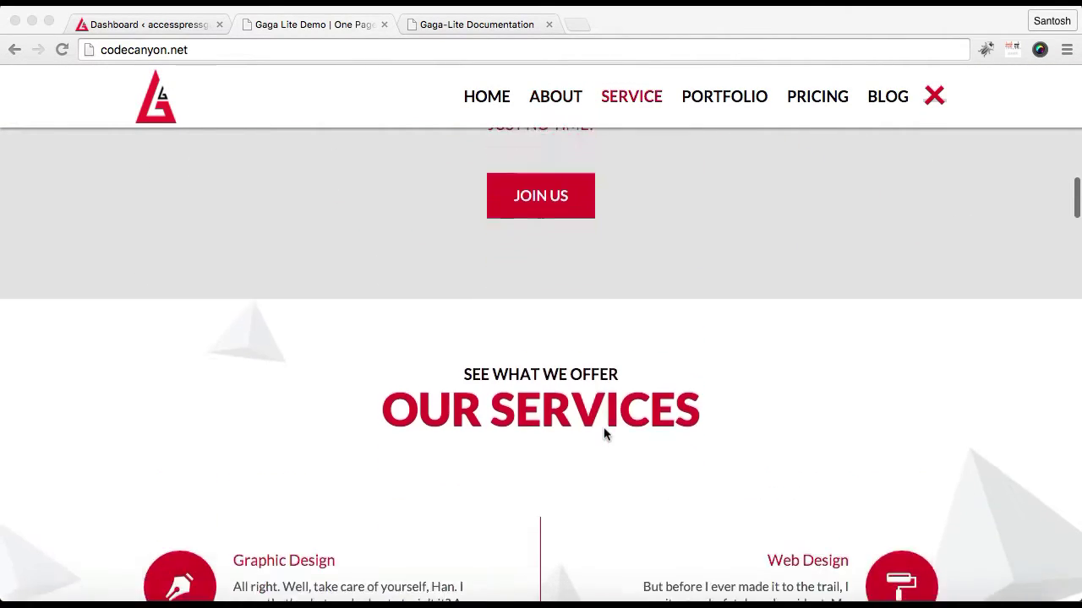
scroll(546, 435, "down", 6)
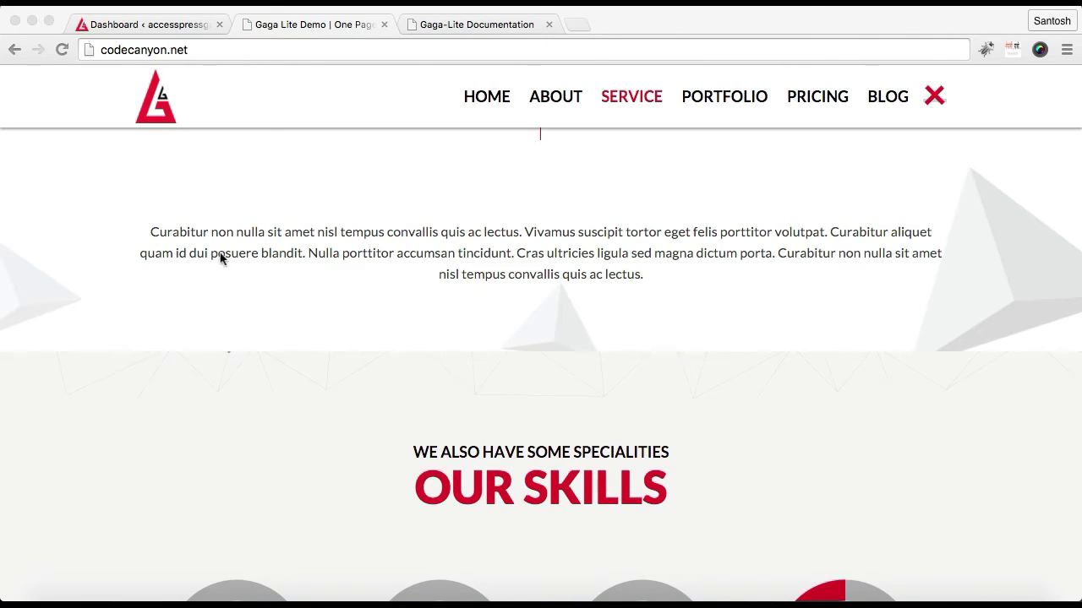
left_click(185, 33)
mouse_move(31, 279)
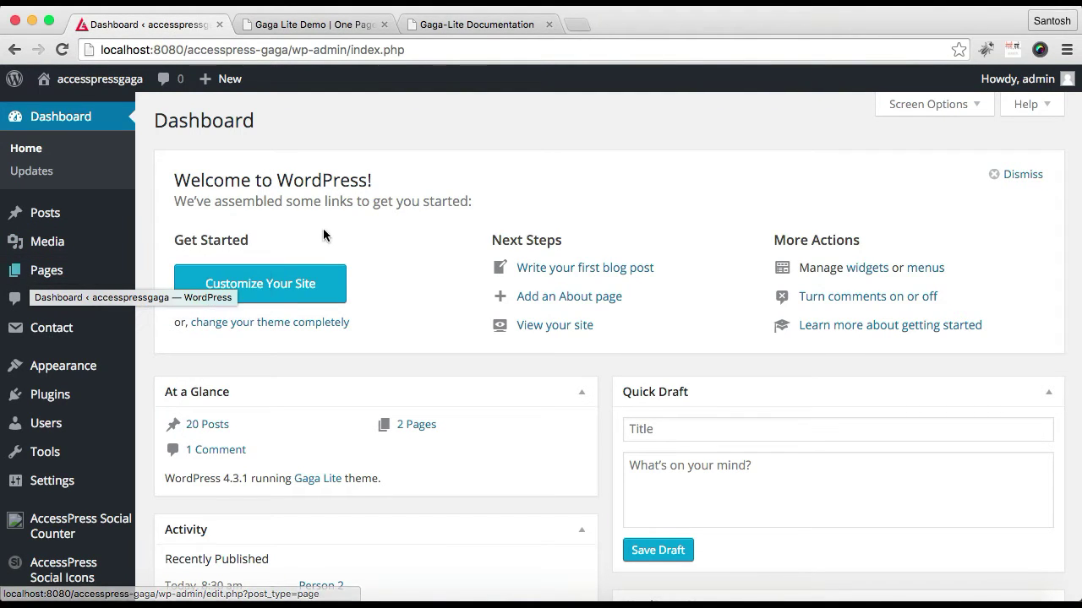
left_click(167, 297)
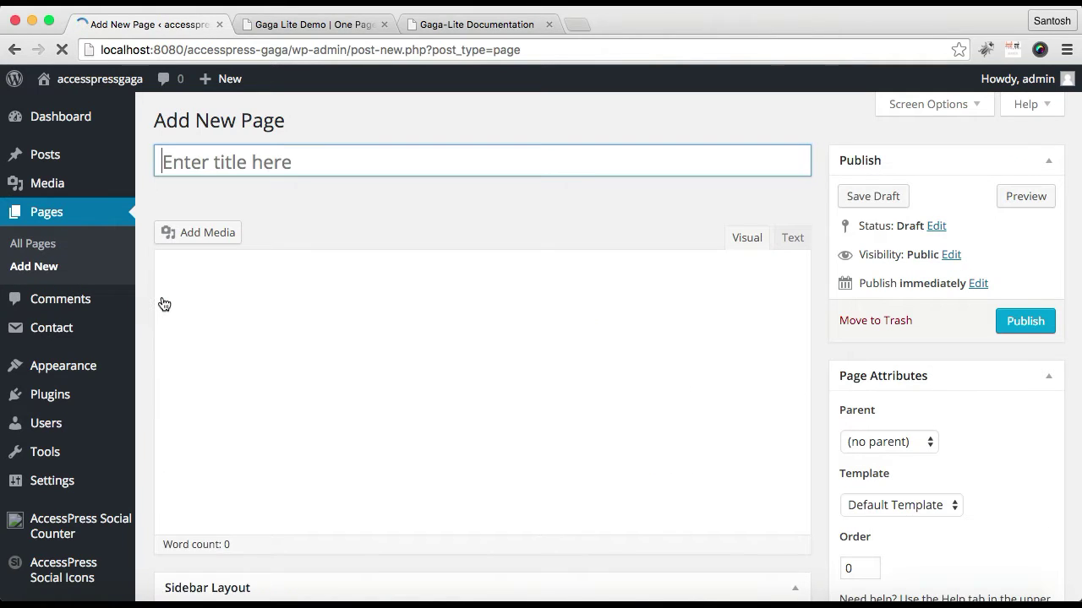
Title the new page 'Home Page' with a capital P.
left_click(243, 172)
type("Home pa")
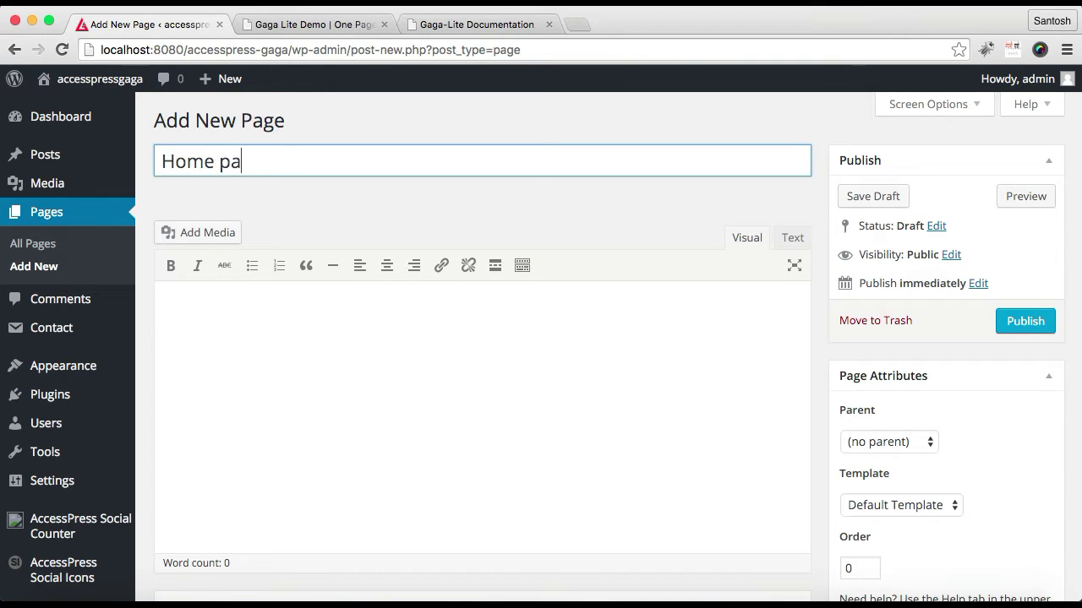
type("ge")
left_click(232, 160)
key("BackSpace")
type("P")
Assign the Home Page template under Page Attributes and publish the page.
scroll(397, 324, "down", 5)
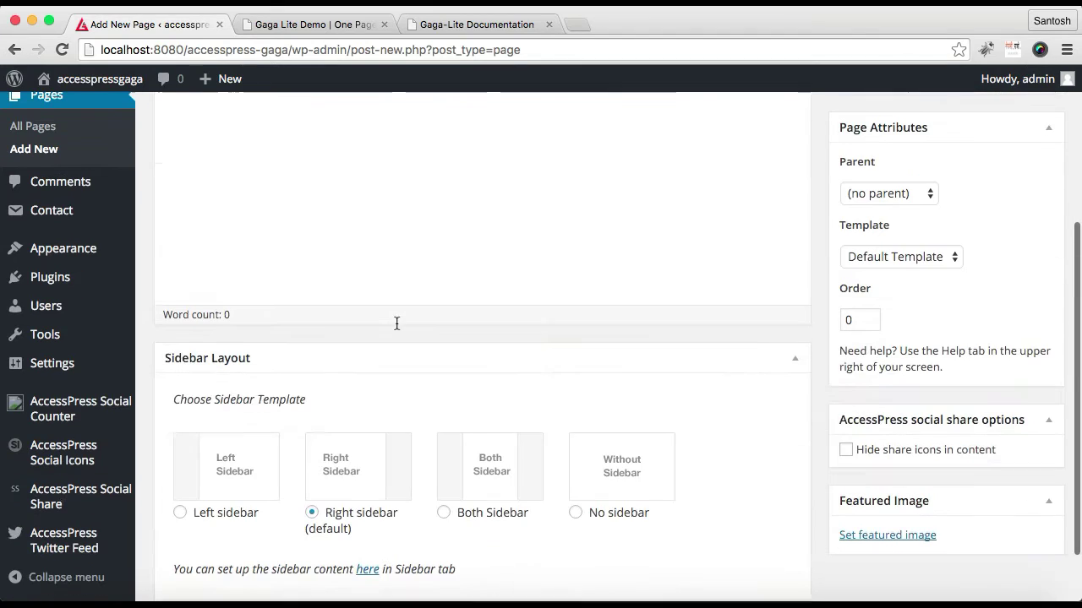
left_click(923, 254)
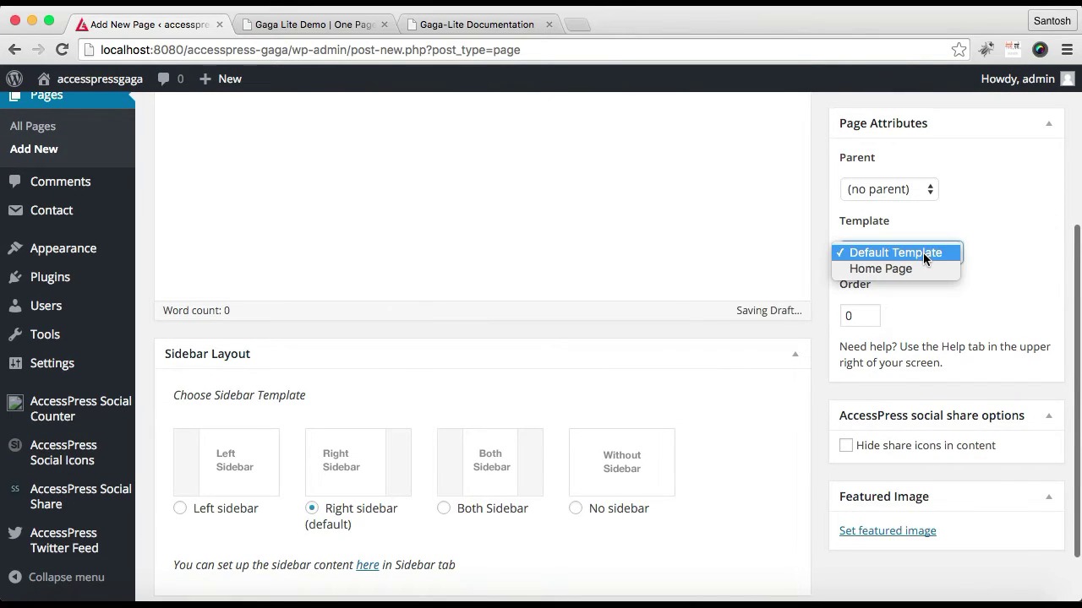
left_click(909, 269)
scroll(1004, 208, "up", 5)
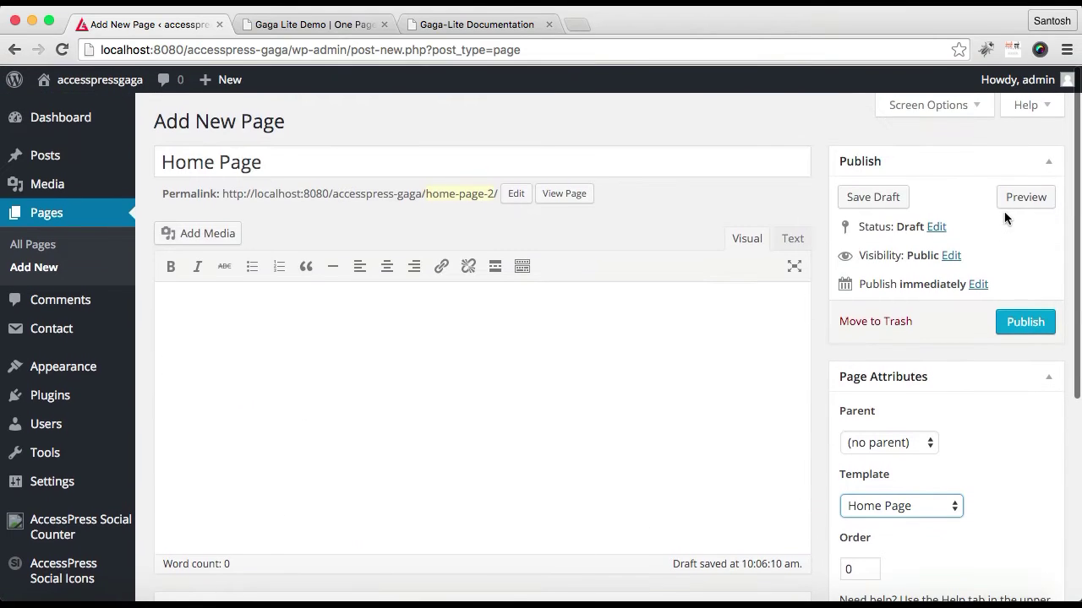
left_click(1021, 322)
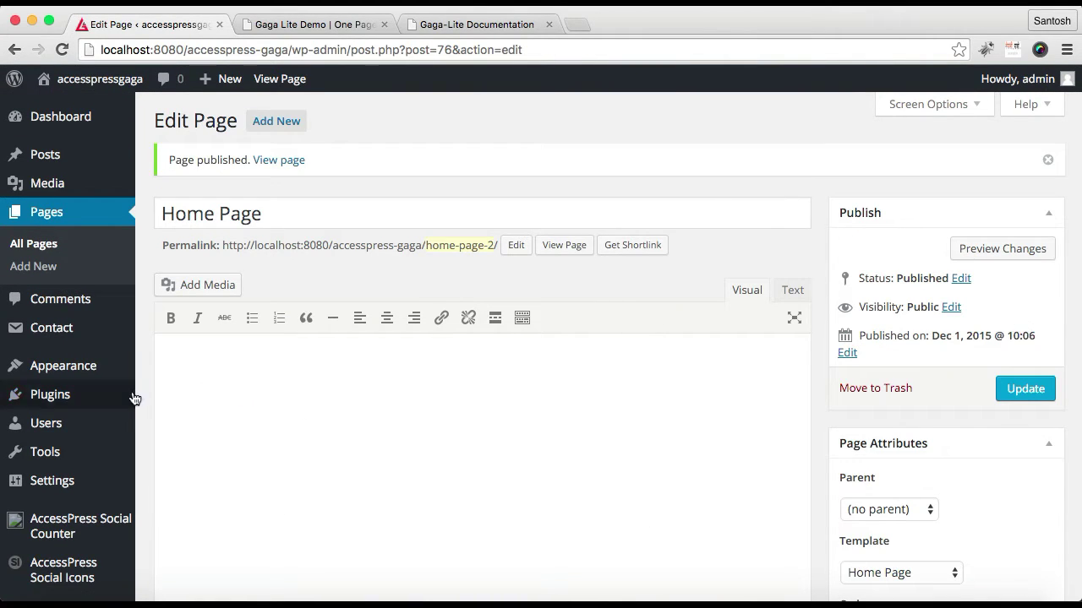
Open Appearance > Customize in a new browser tab.
mouse_move(88, 373)
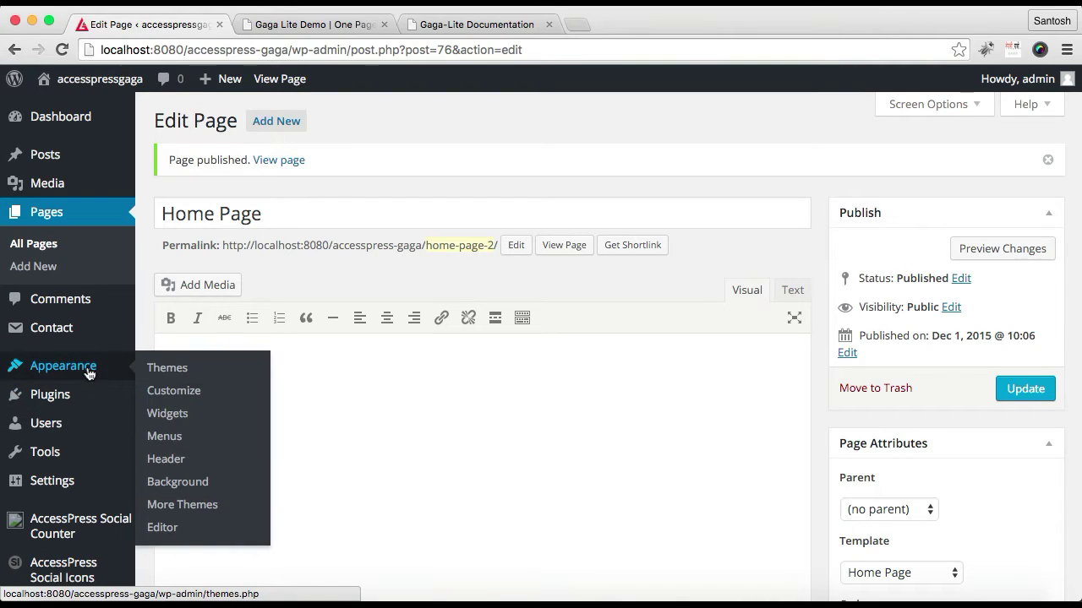
right_click(183, 399)
left_click(205, 399)
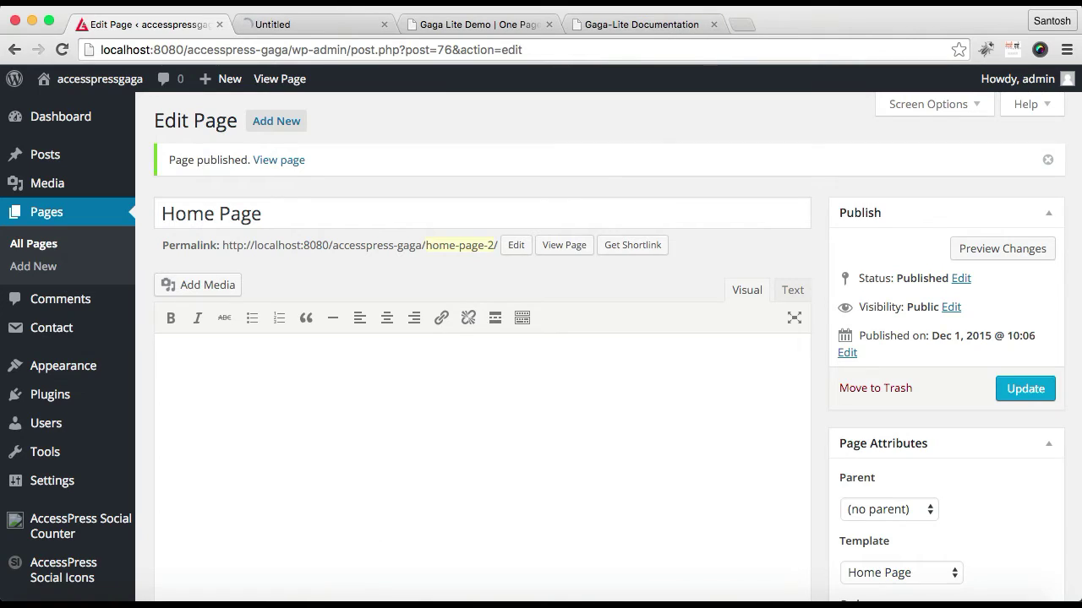
left_click(271, 26)
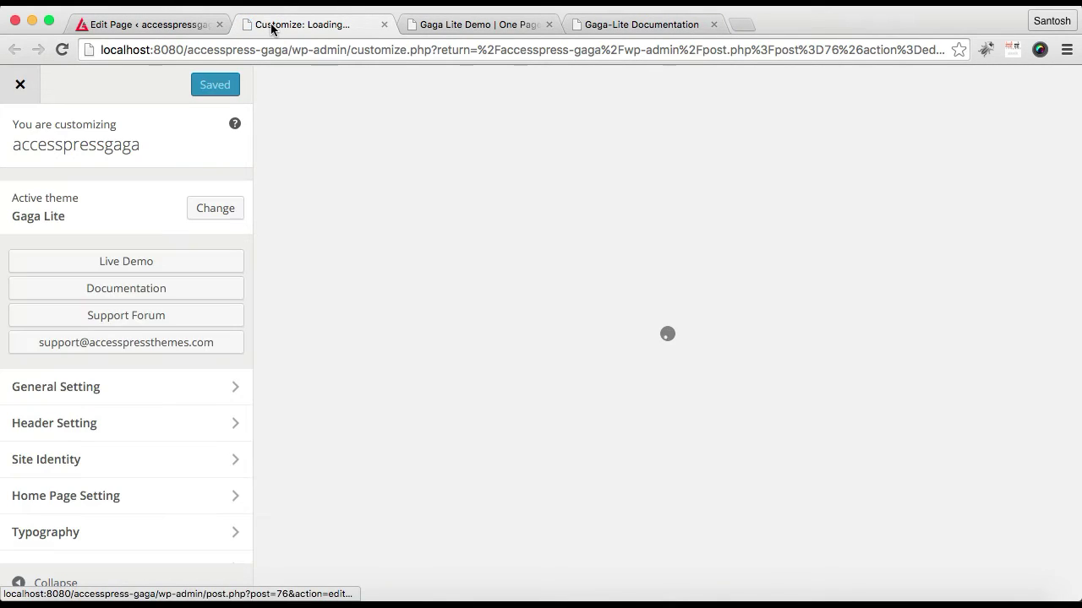
Under Static Front Page, choose A static page with Home Page as the front page, then Save & Publish.
scroll(152, 451, "down", 3)
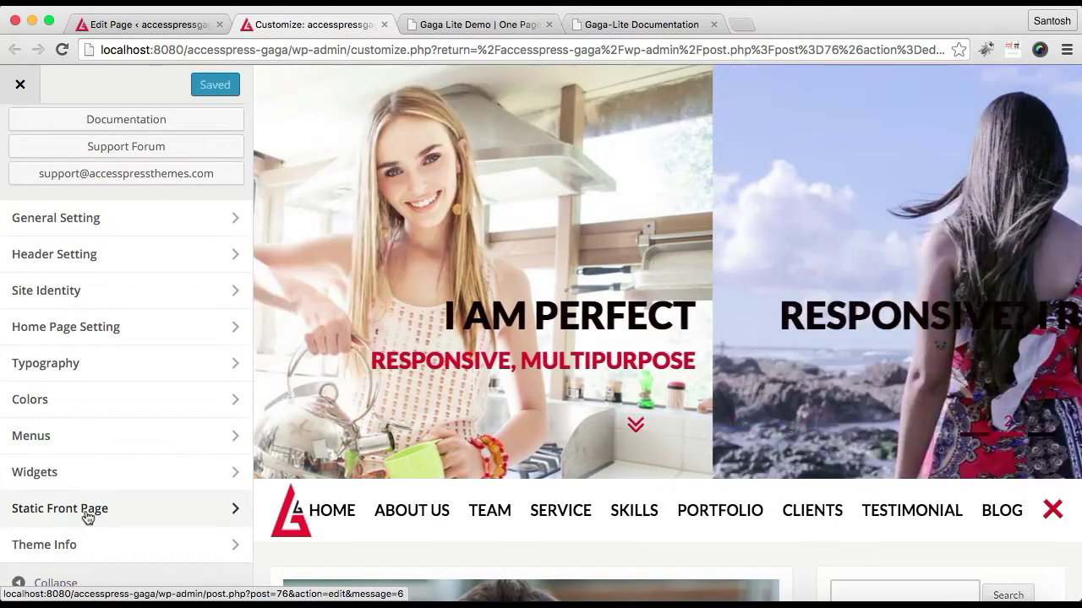
left_click(85, 517)
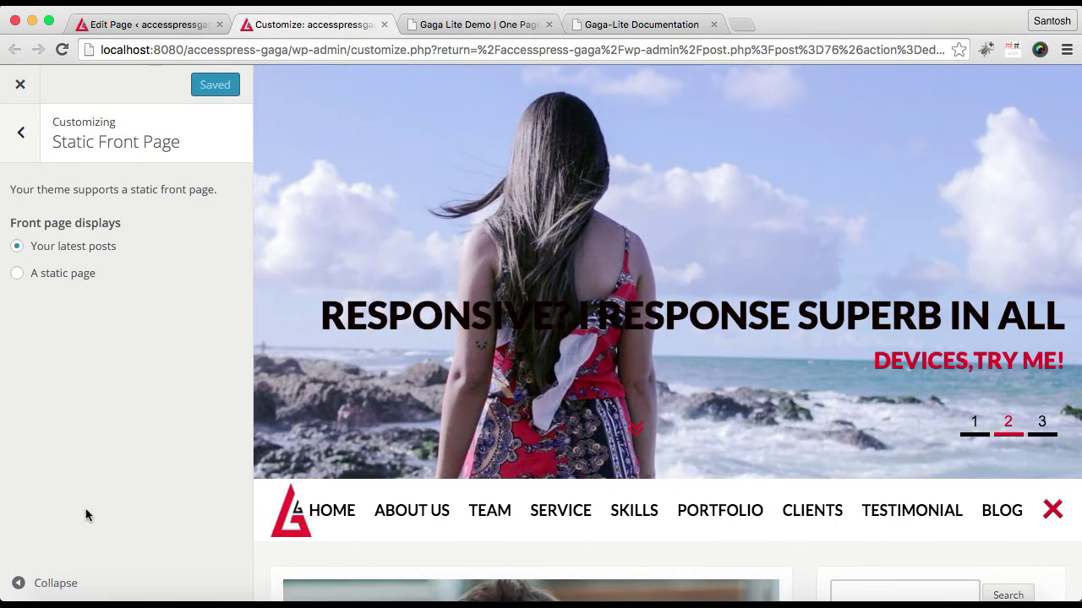
left_click(19, 274)
left_click(107, 344)
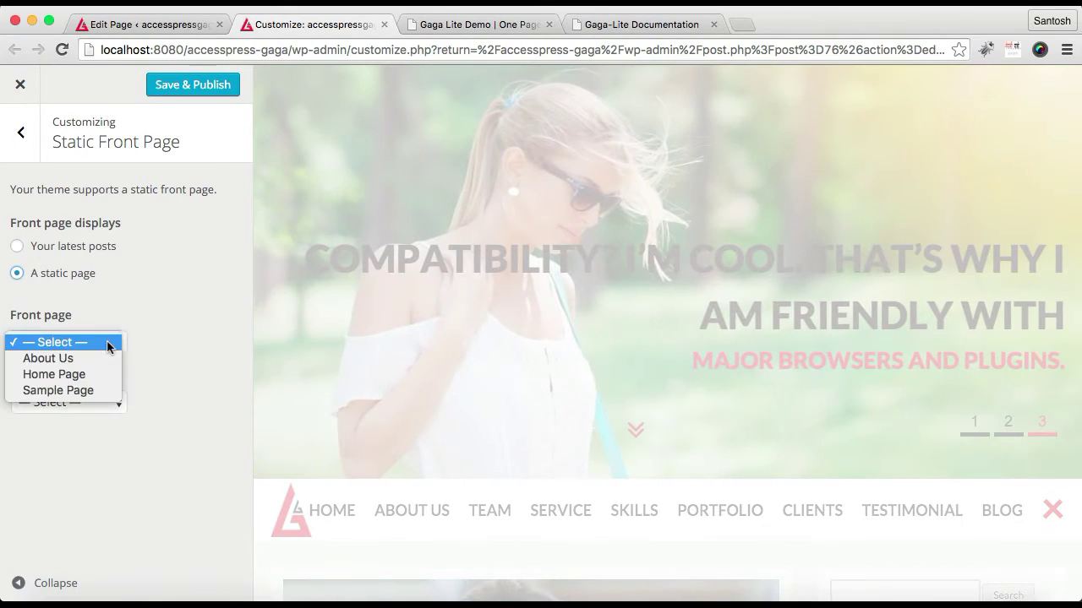
left_click(87, 383)
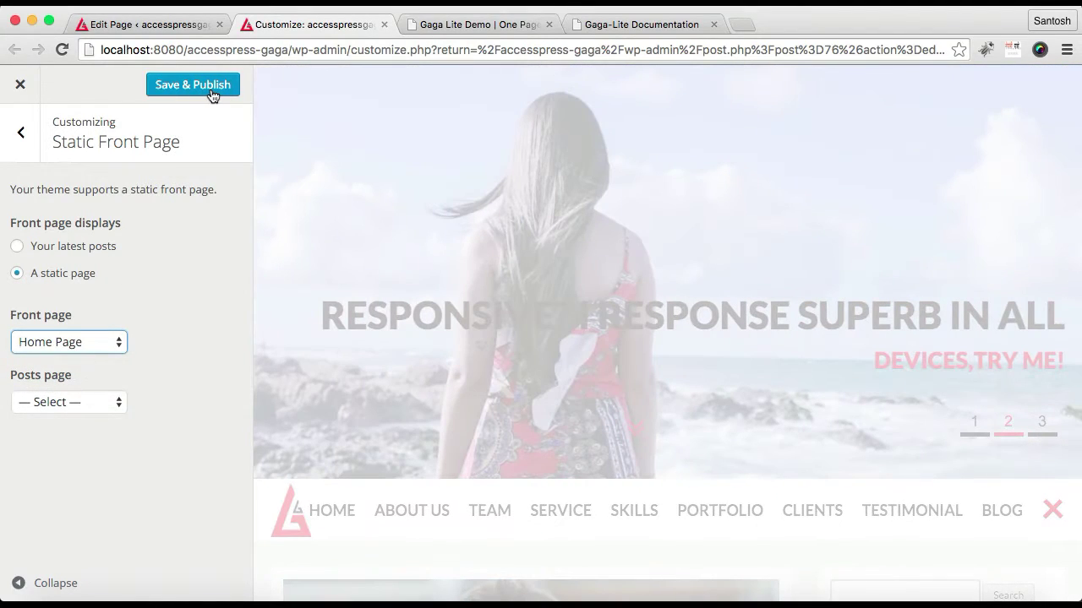
left_click(212, 95)
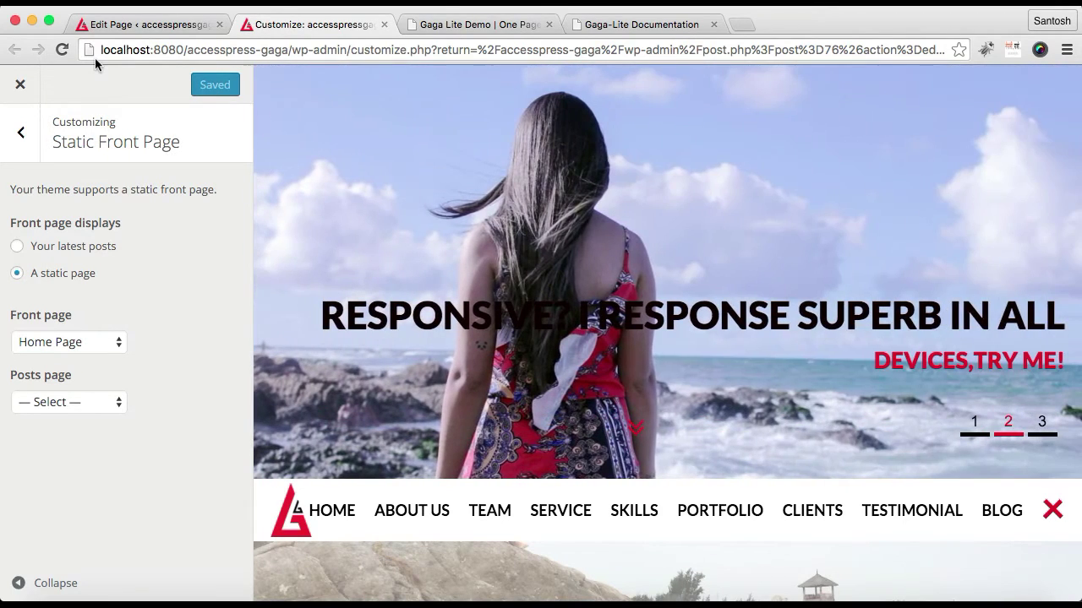
left_click(13, 88)
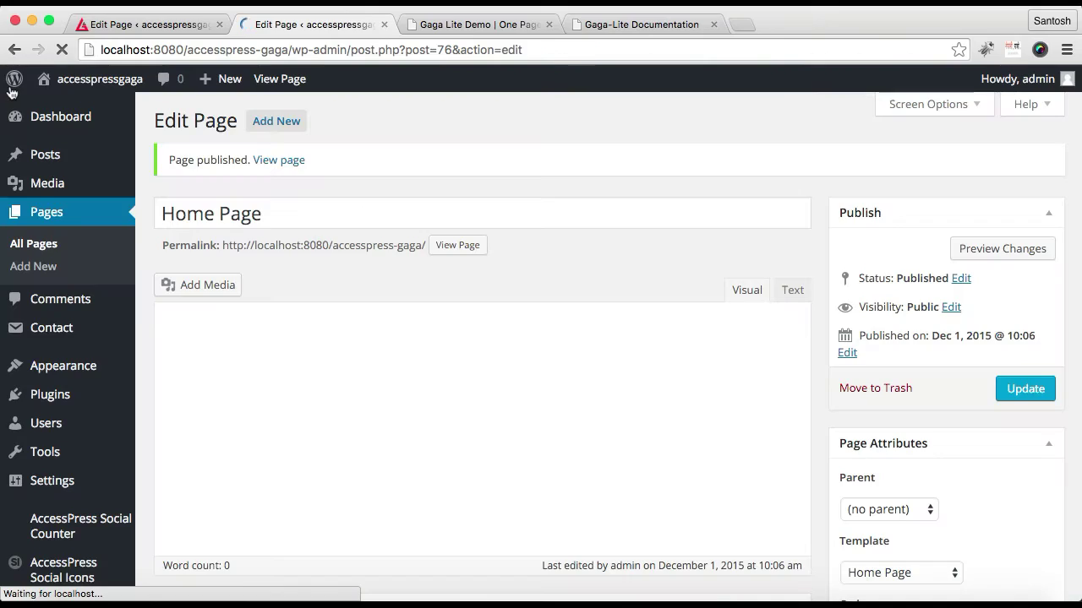
mouse_move(93, 88)
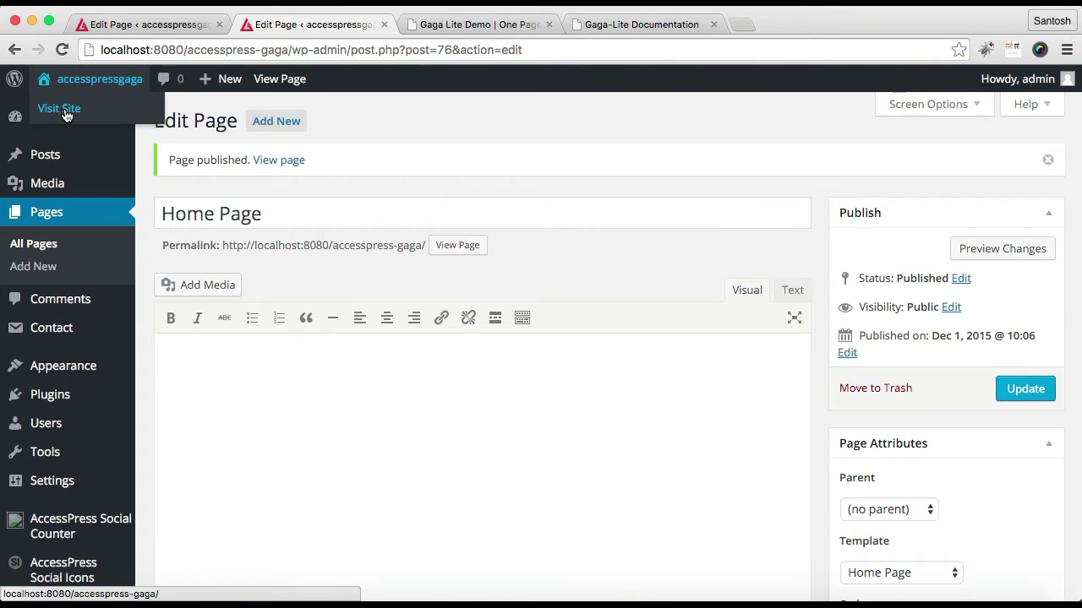
right_click(66, 114)
left_click(88, 115)
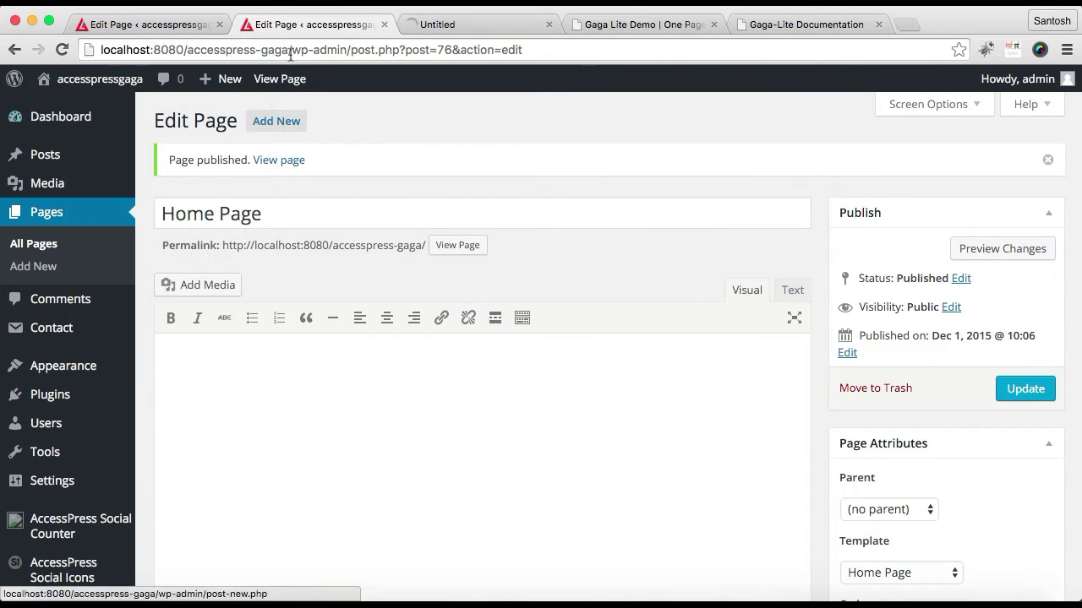
left_click(473, 25)
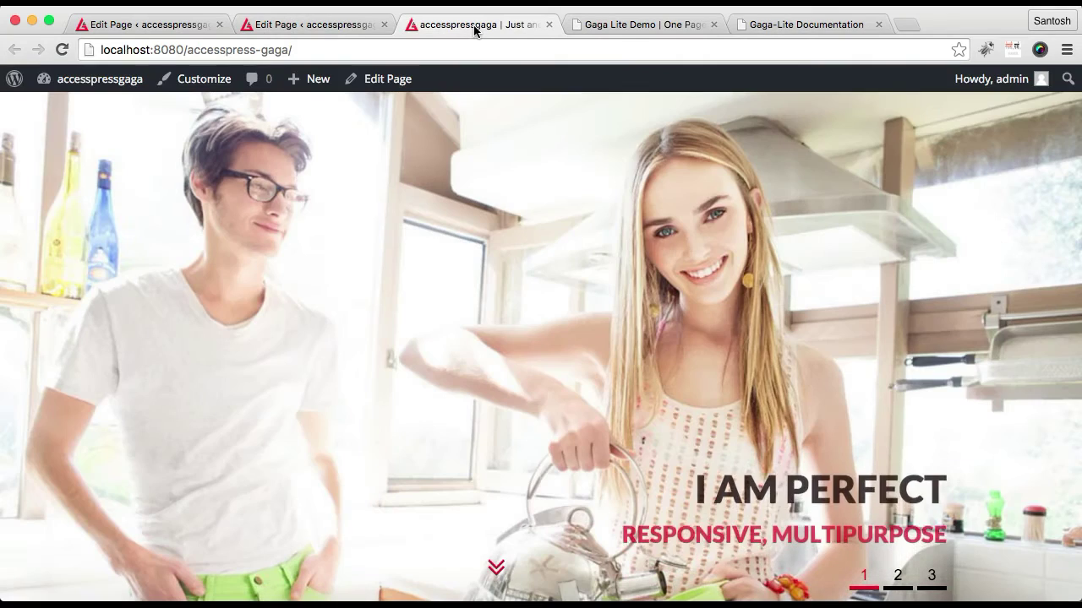
scroll(564, 360, "down", 5)
scroll(565, 365, "down", 10)
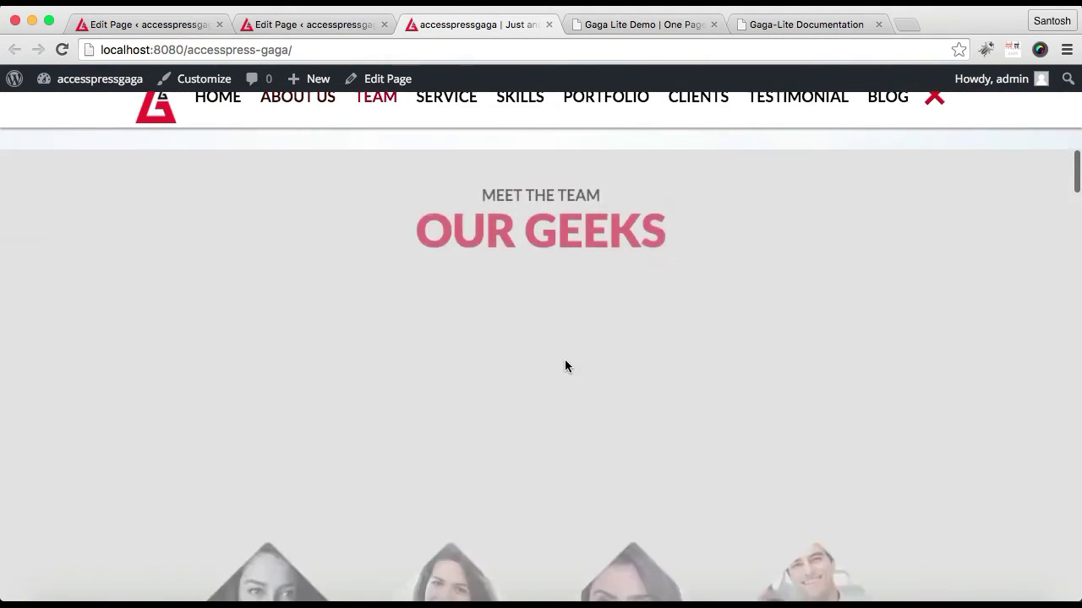
scroll(564, 366, "down", 3)
scroll(565, 366, "up", 2)
scroll(564, 366, "down", 7)
scroll(564, 366, "up", 15)
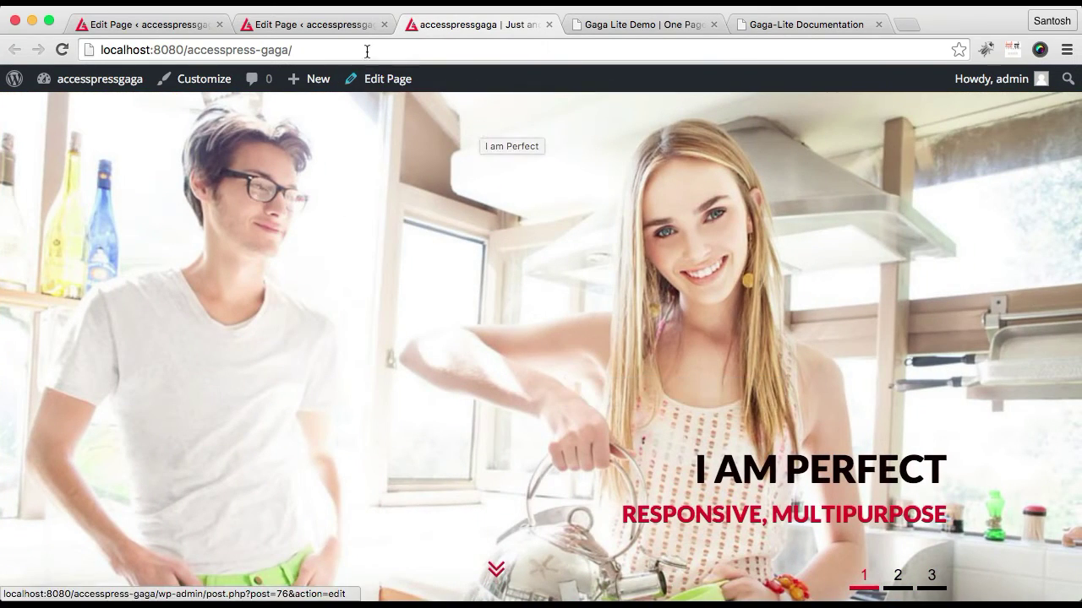
Close the duplicate Edit Page tab for Home Page.
left_click(319, 27)
left_click(156, 27)
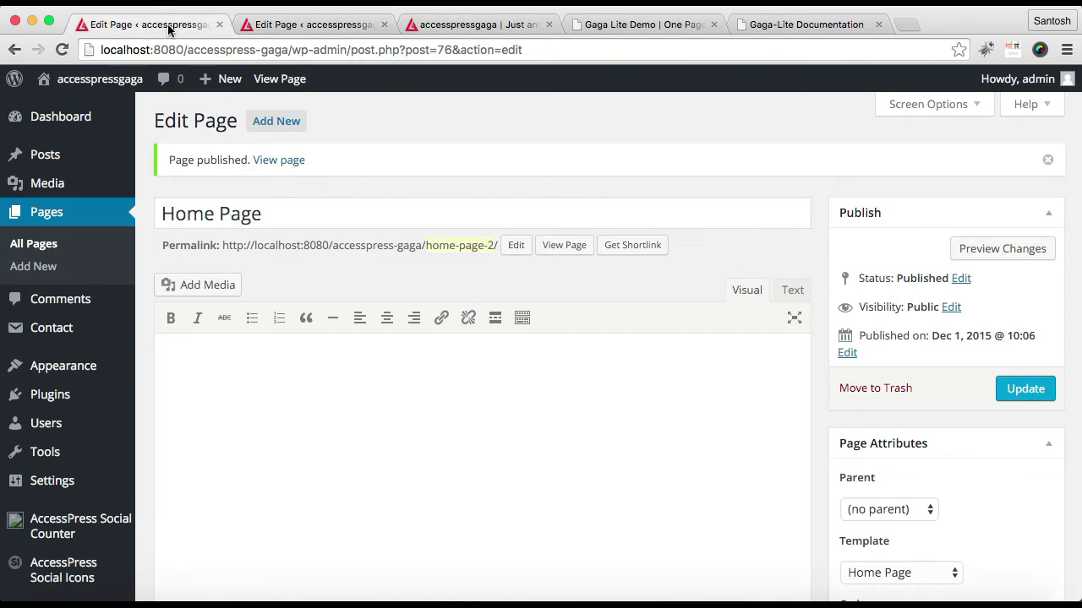
left_click(218, 28)
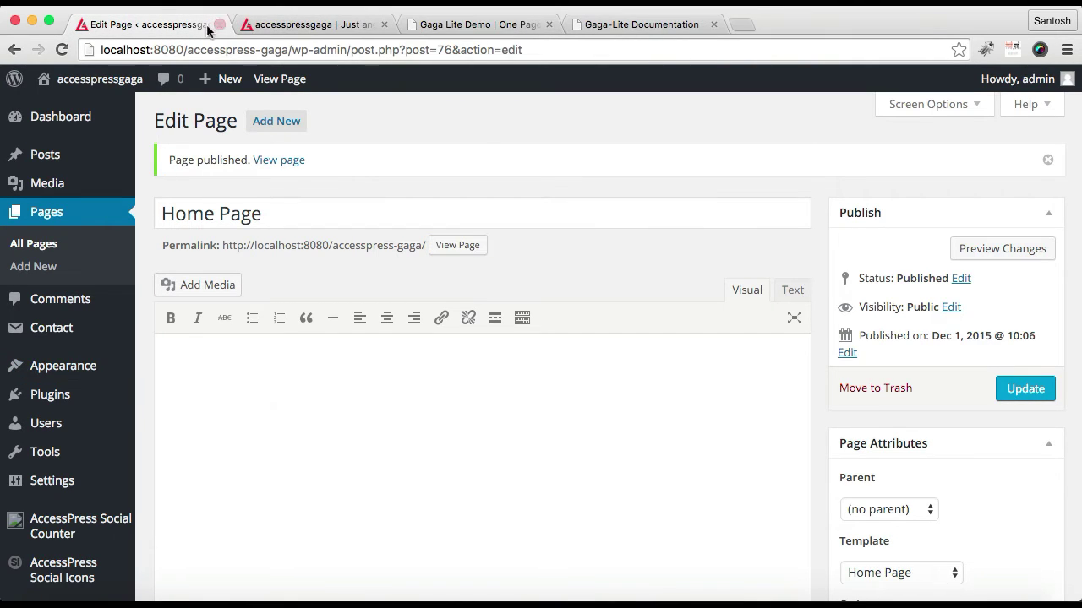
In the Customizer's Static Front Page section, choose Your latest posts and Save & Publish.
mouse_move(102, 366)
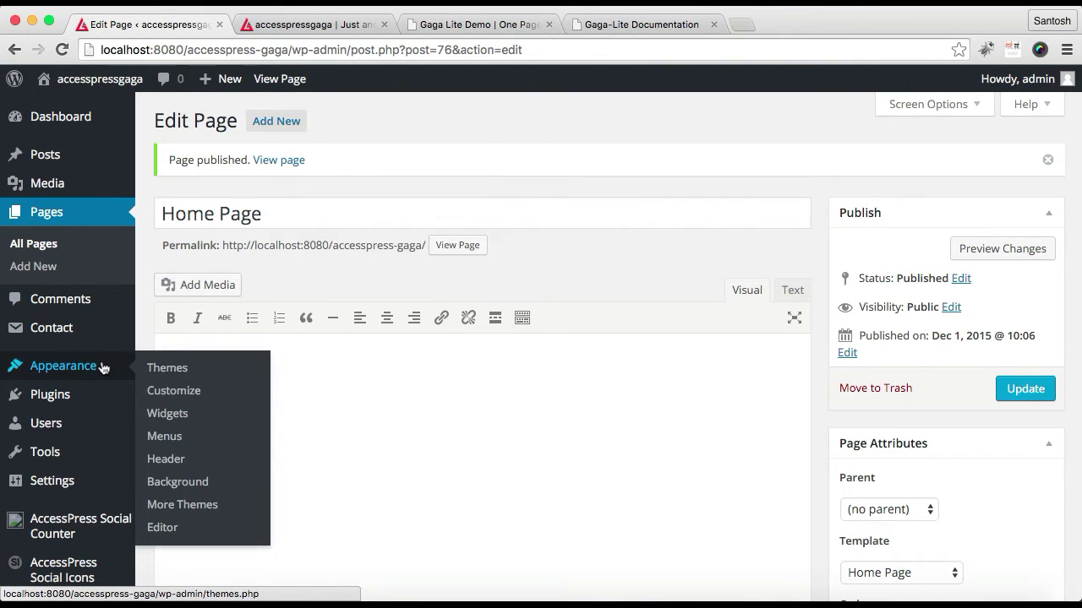
left_click(176, 392)
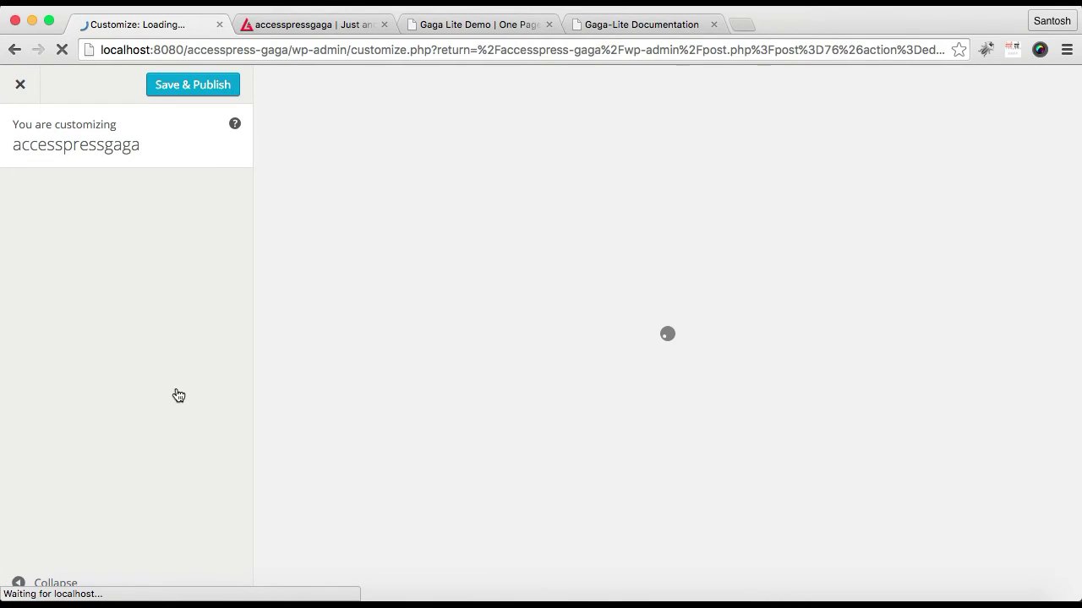
scroll(145, 375, "down", 3)
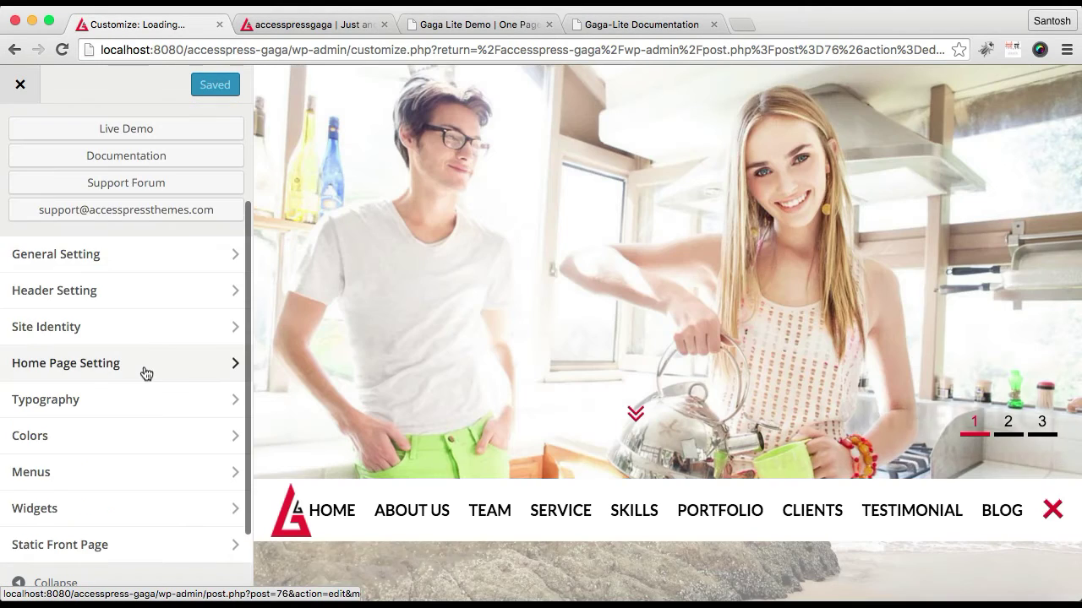
left_click(151, 554)
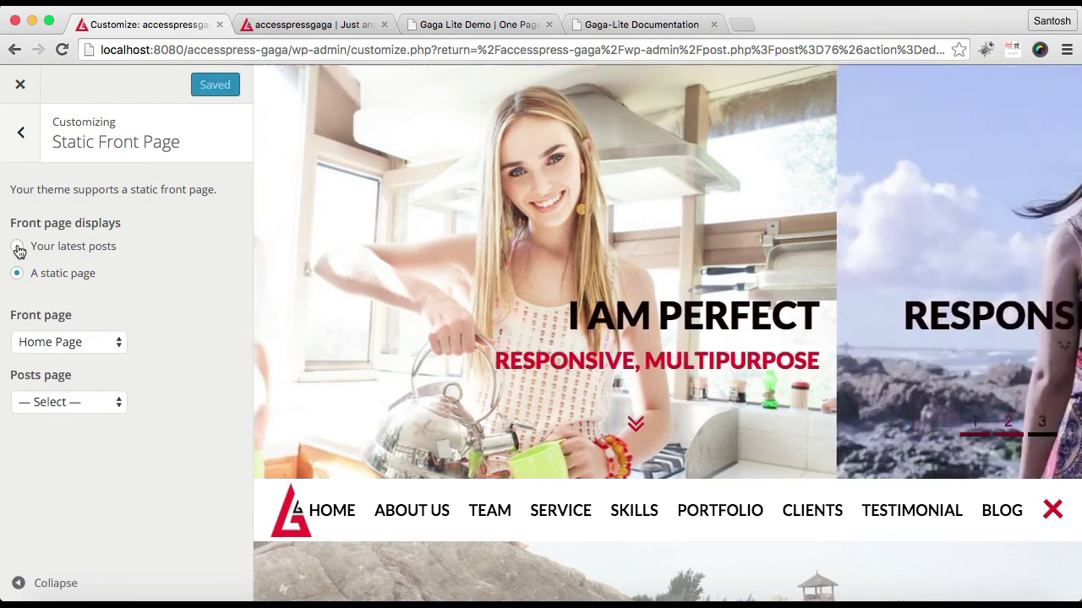
left_click(17, 246)
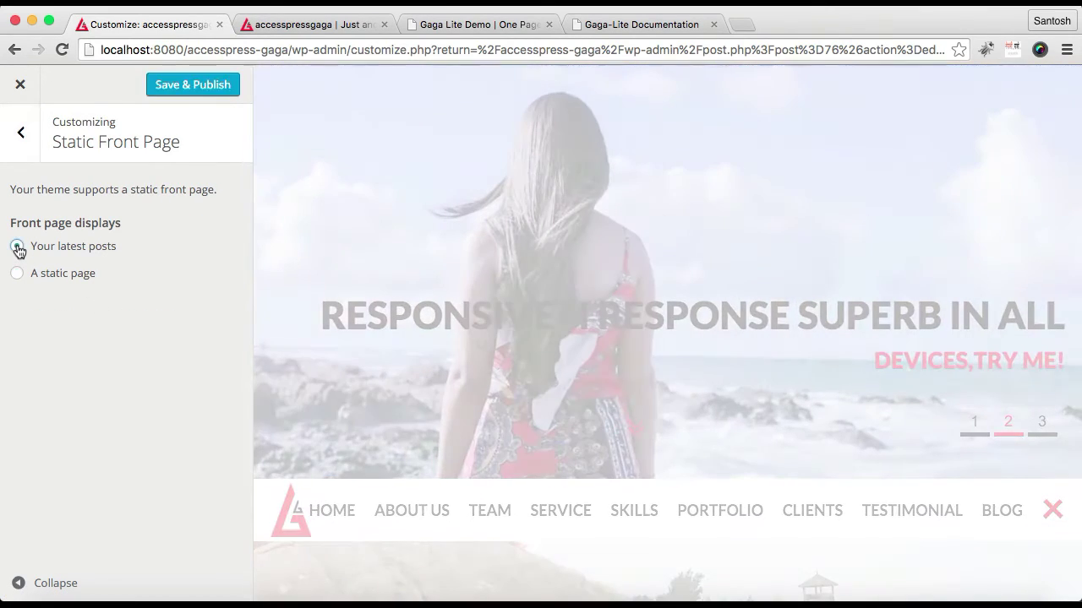
left_click(186, 86)
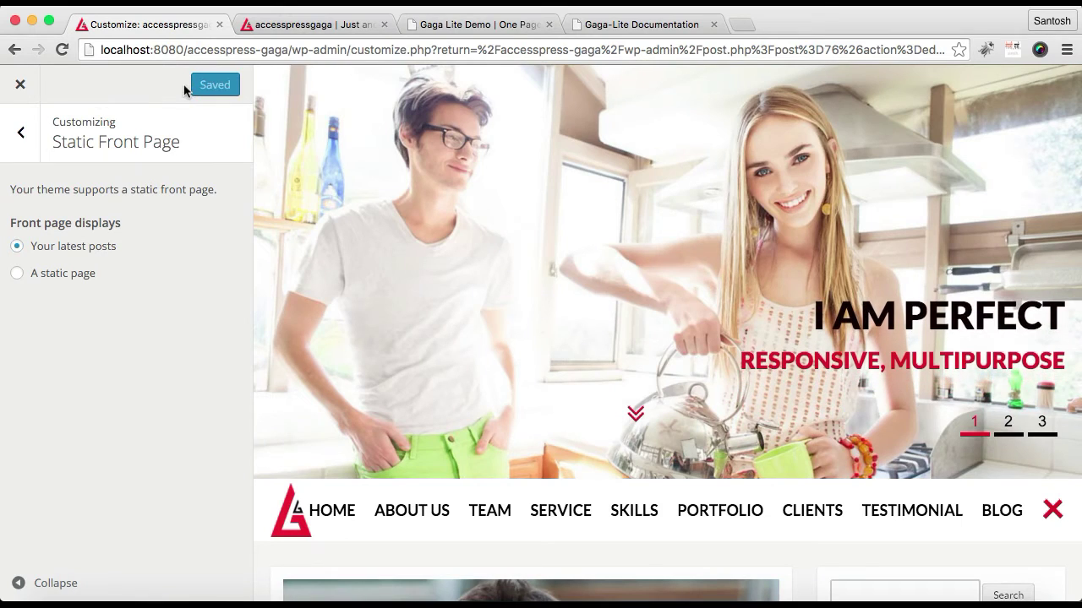
Reload the local site's front page and scroll through its slider, latest posts and sidebar widgets.
left_click(273, 25)
left_click(302, 52)
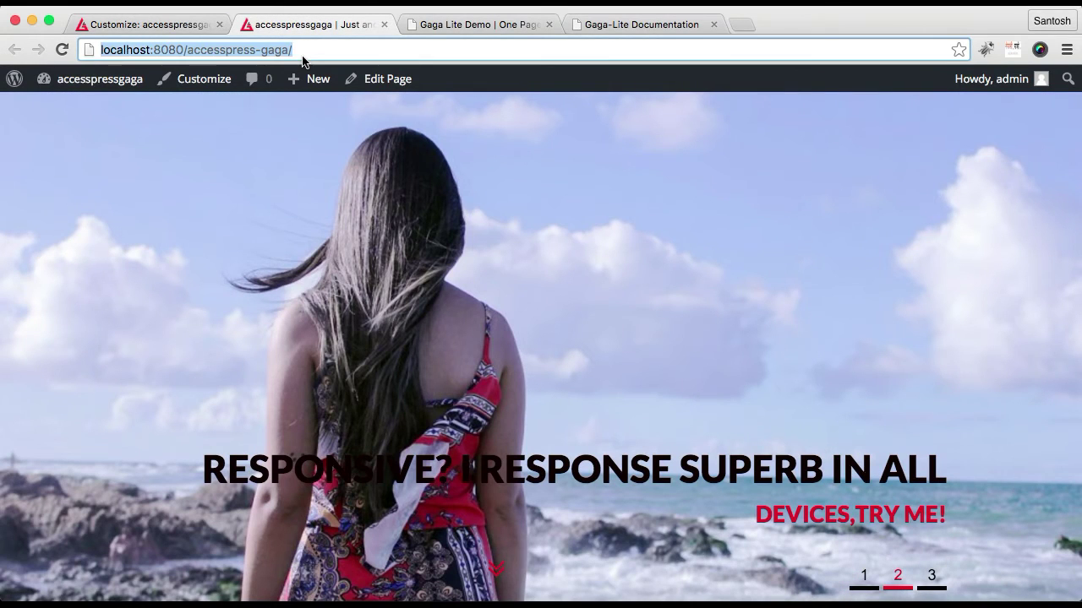
key("Return")
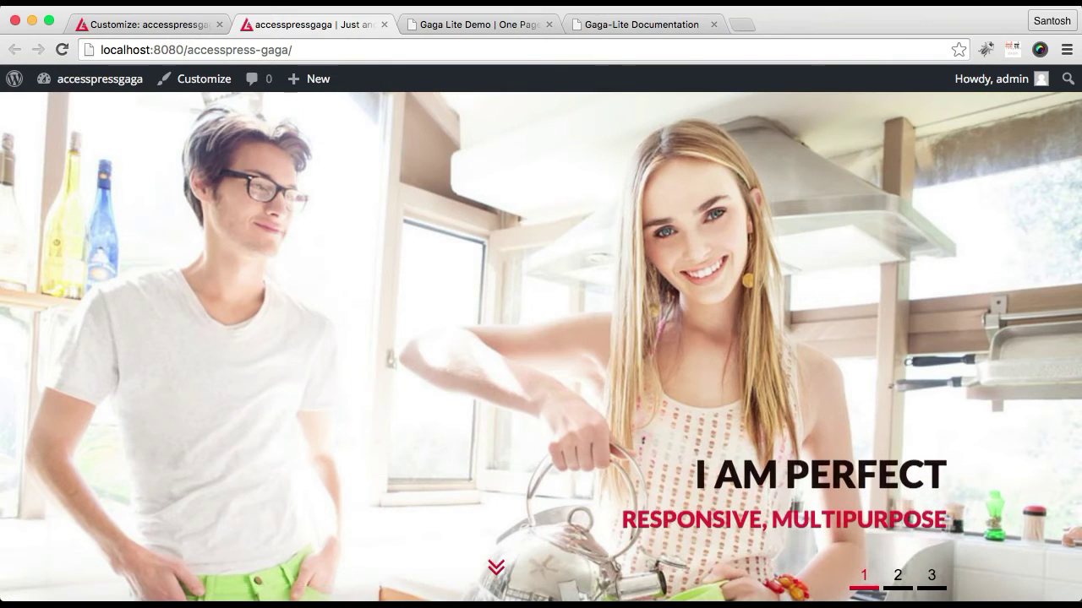
scroll(448, 301, "down", 10)
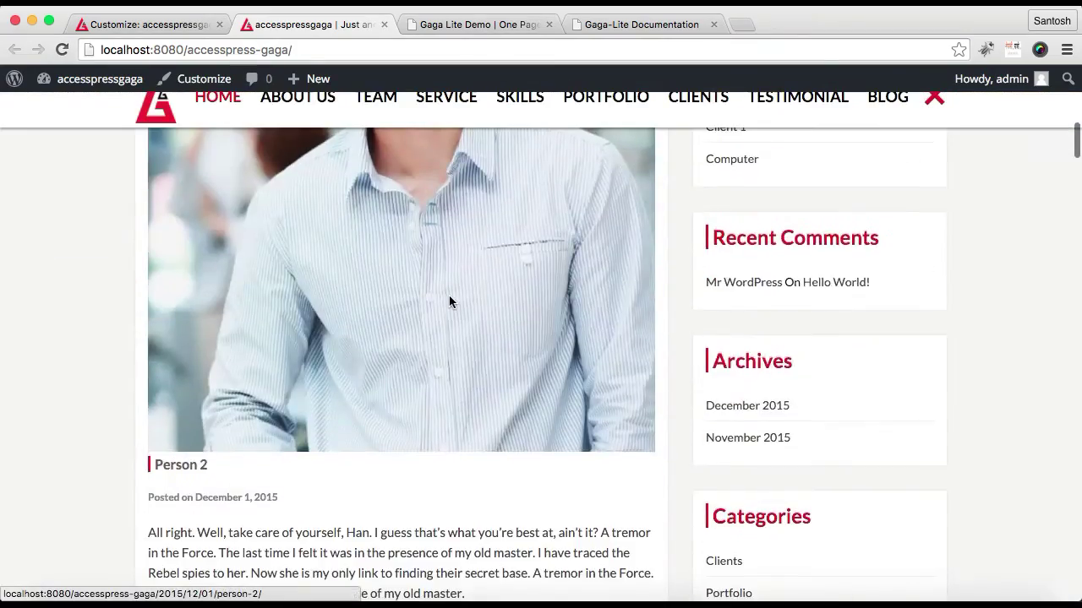
scroll(449, 296, "down", 15)
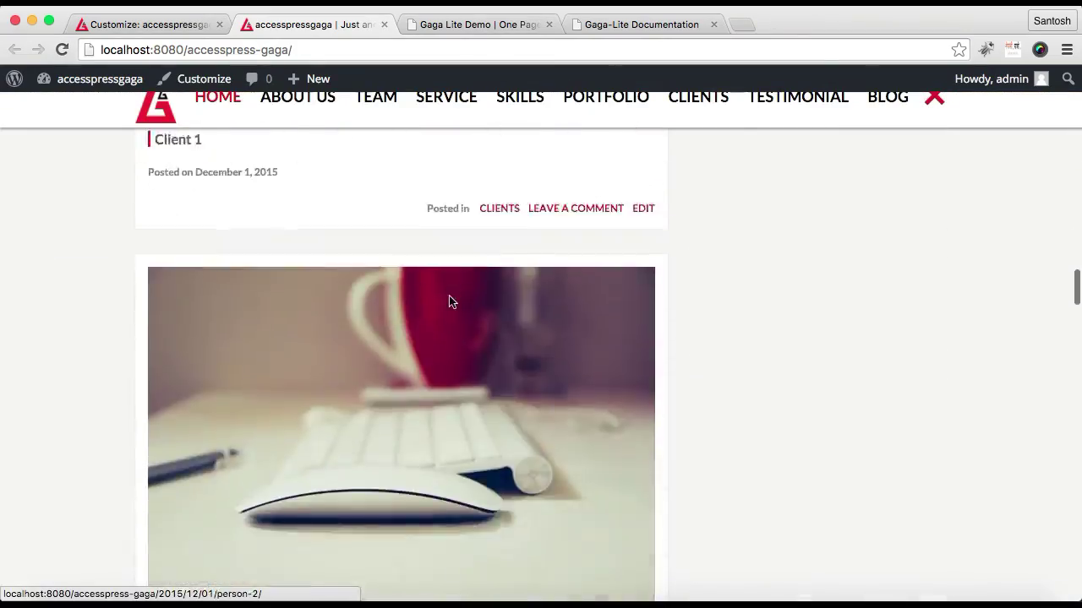
scroll(448, 302, "down", 15)
scroll(450, 303, "up", 15)
scroll(450, 302, "up", 20)
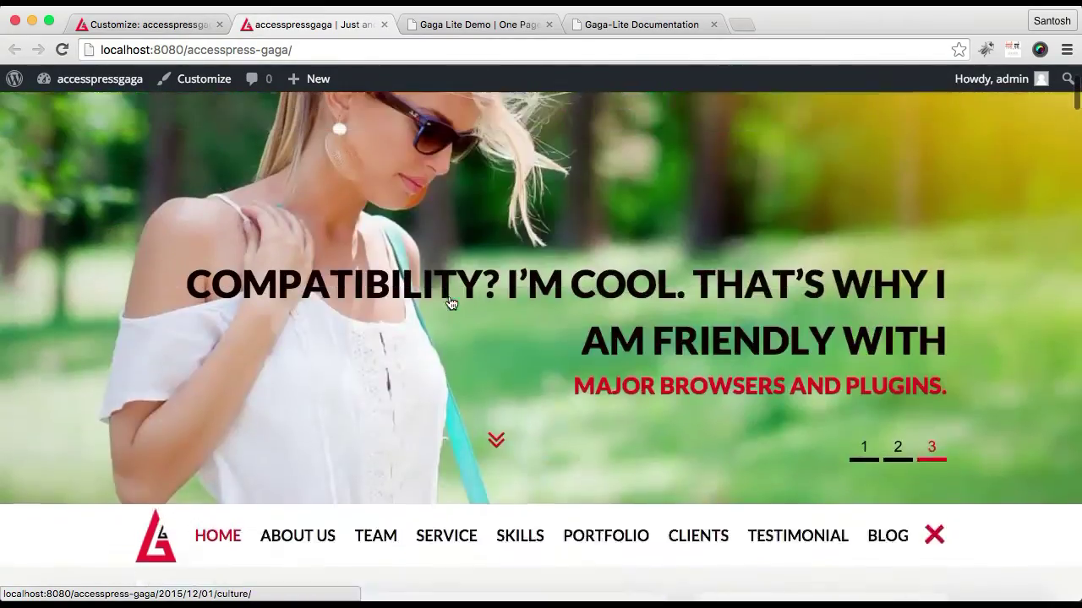
scroll(424, 373, "down", 10)
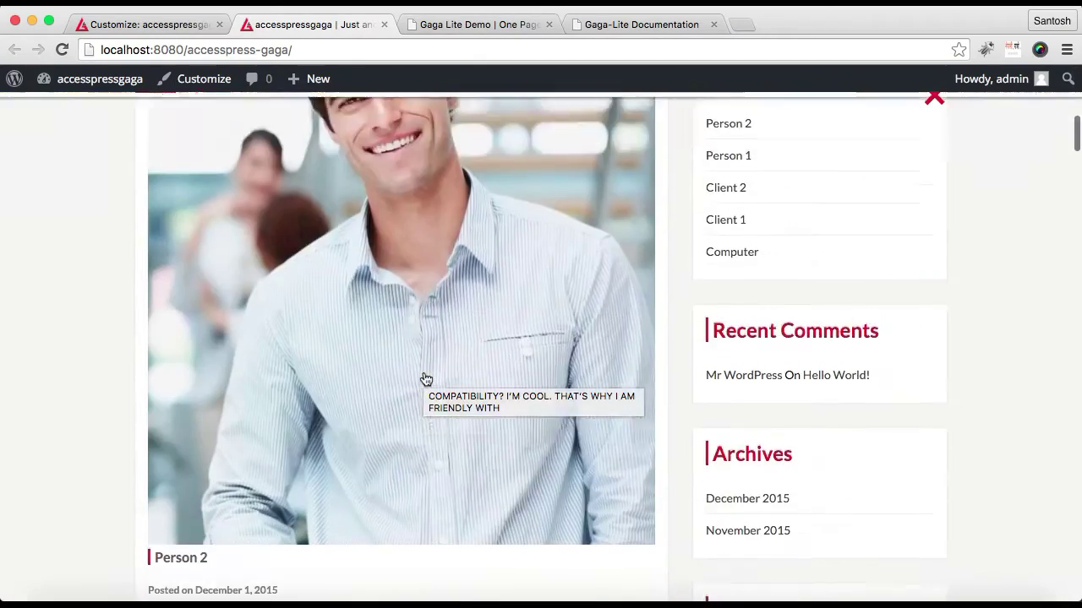
scroll(426, 378, "up", 5)
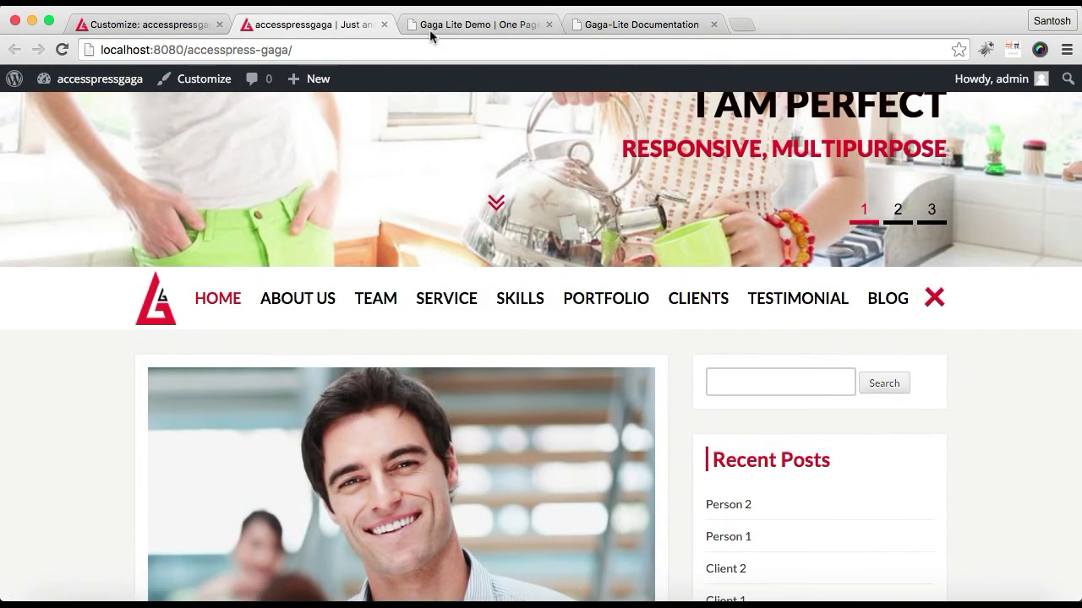
Return to the Gaga Lite live demo and scroll to its 'Grow Your Business With Gaga Lite' section.
left_click(473, 27)
scroll(698, 382, "up", 5)
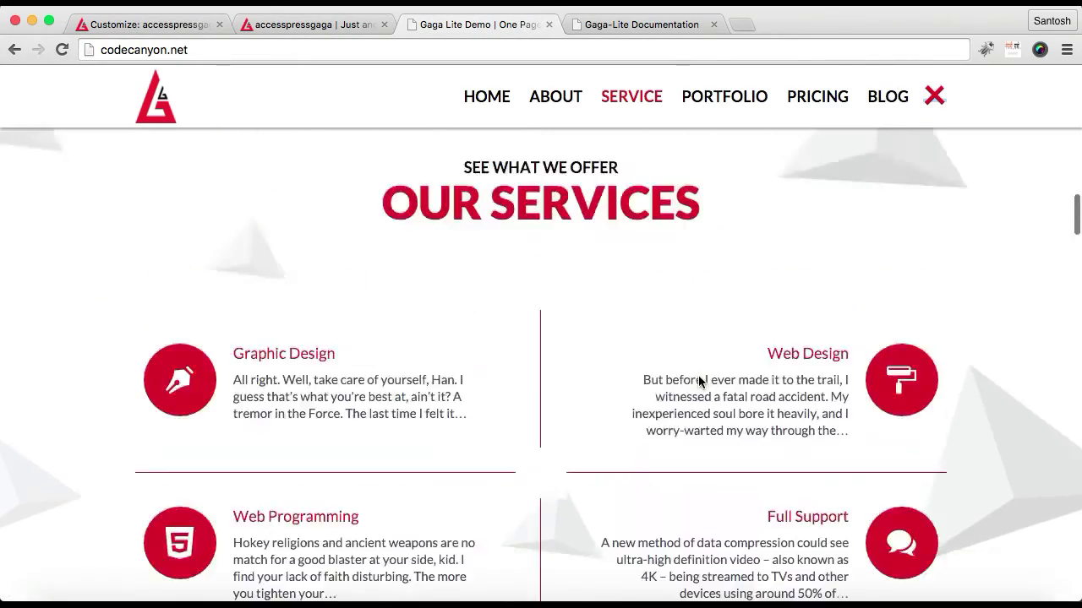
scroll(698, 380, "up", 10)
scroll(698, 376, "down", 6)
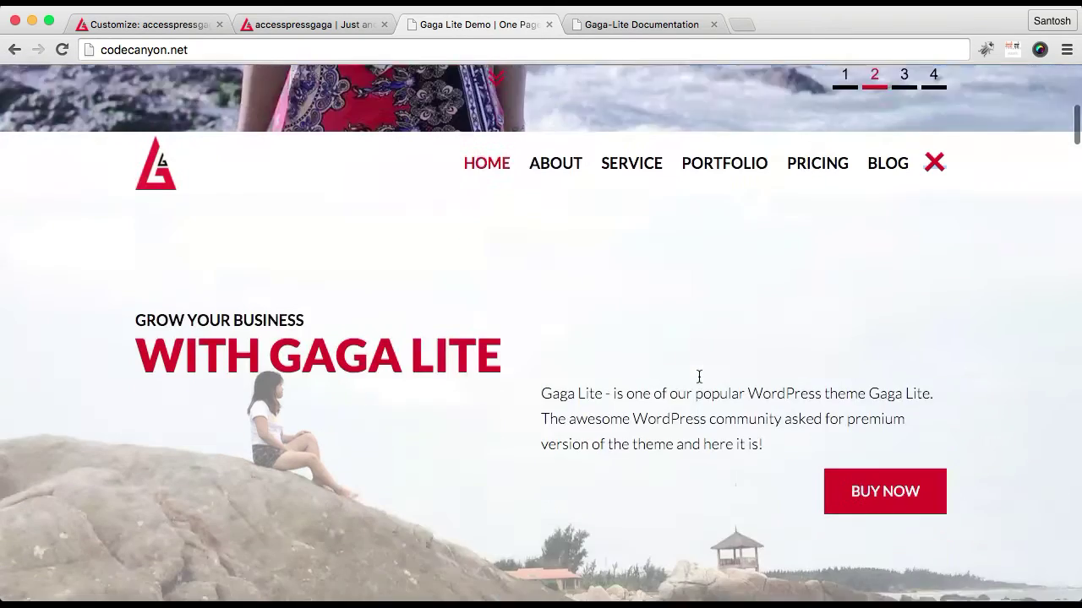
scroll(699, 376, "down", 4)
scroll(699, 376, "up", 3)
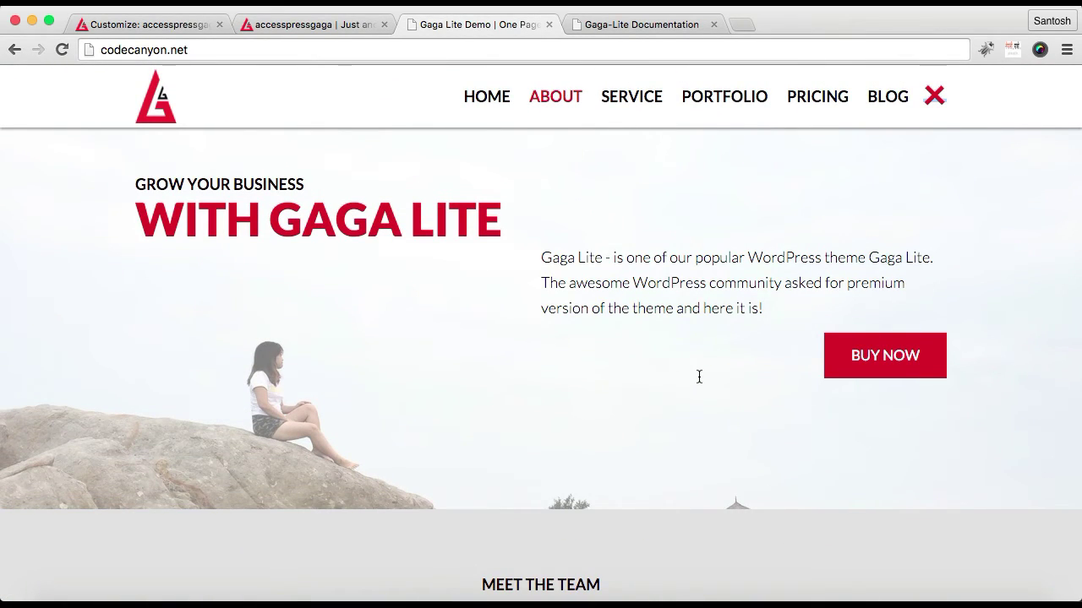
Return to the accesspressgaga site tab and scroll its front page to compare the slider and posts.
left_click(350, 26)
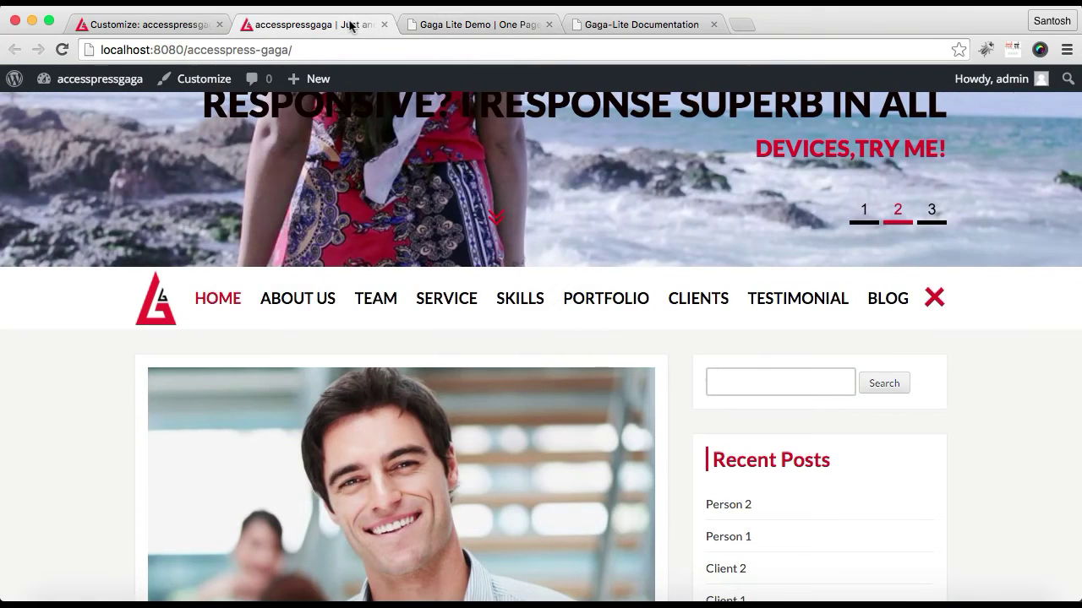
scroll(945, 465, "down", 5)
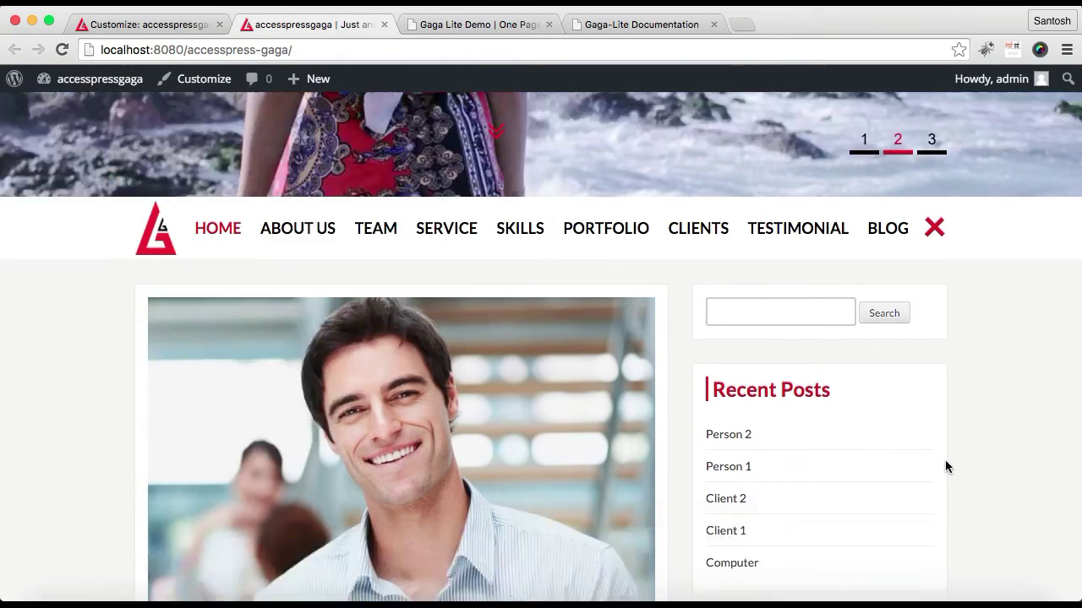
scroll(944, 460, "up", 10)
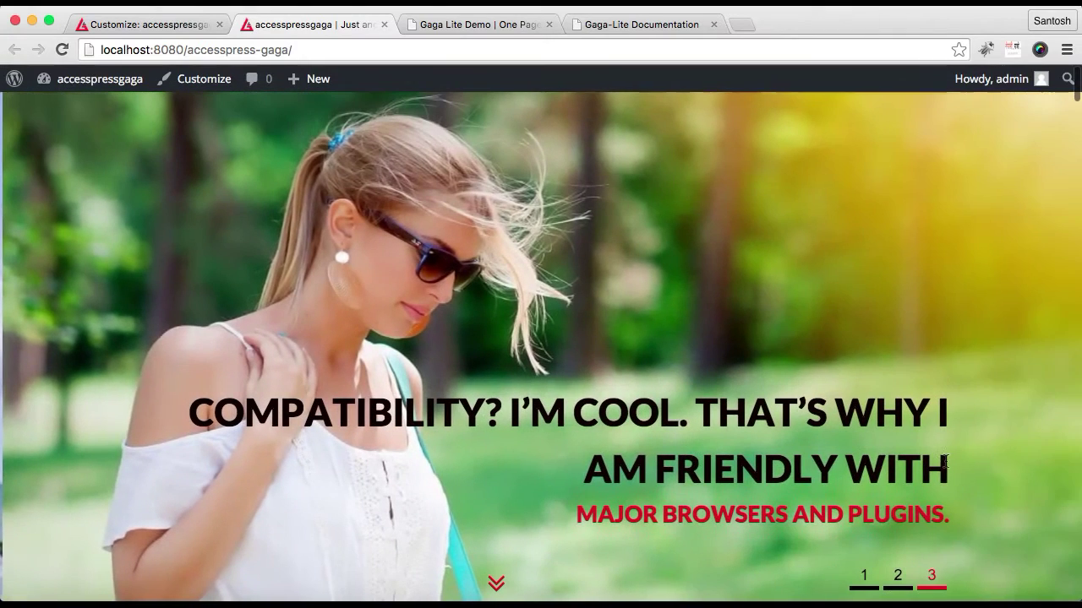